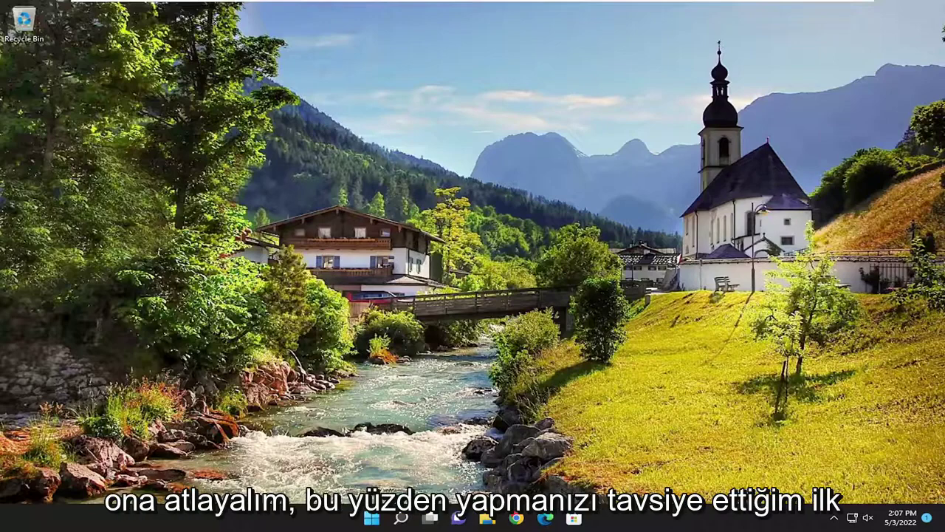
Step: Run winver to view the About Windows dialog showing Windows 11 Pro version 21H2
left_click(398, 519)
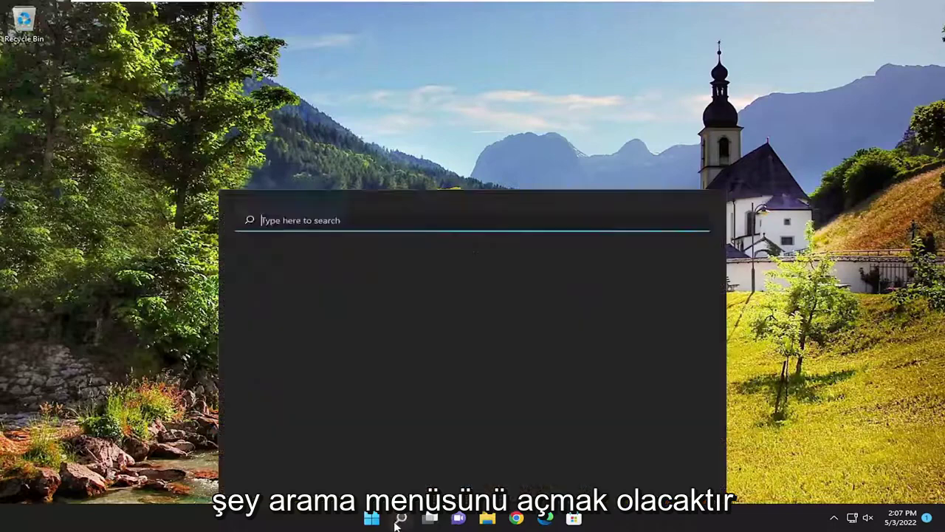
type("wi")
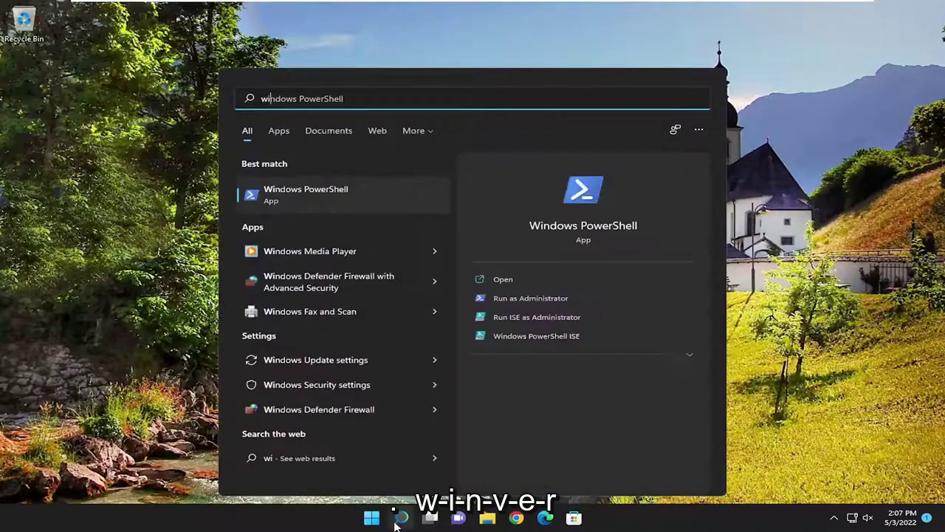
type("nver")
key("Return")
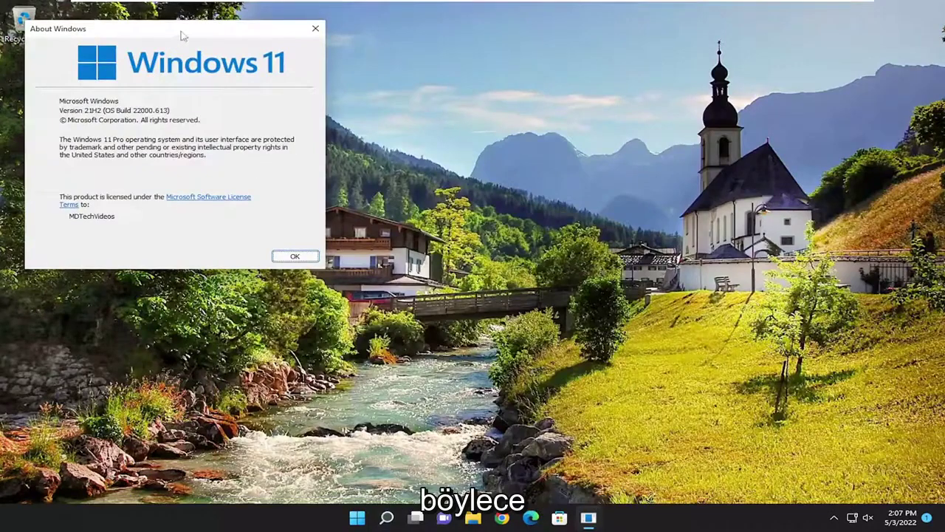
left_click_drag(182, 36, 499, 136)
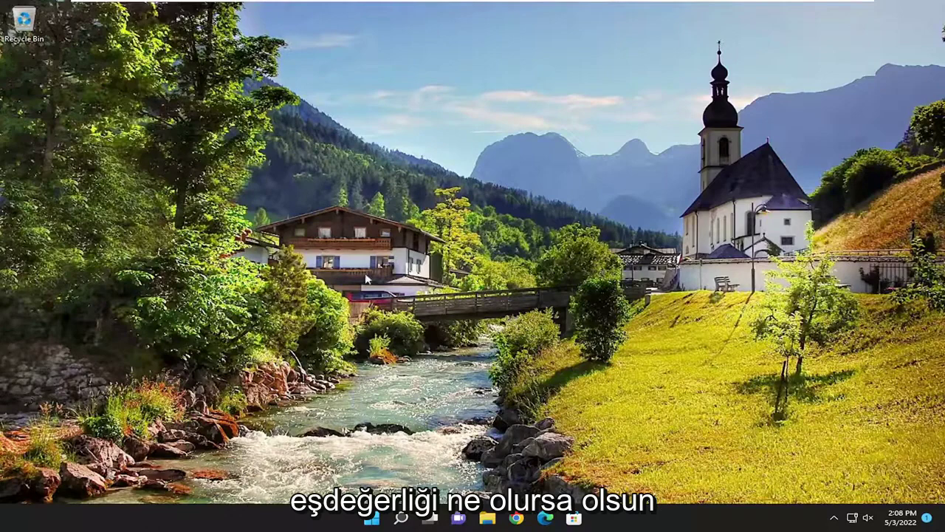
Step: Launch Command Prompt as administrator and enter 'sfc /scannow' at the prompt without running it
left_click(401, 517)
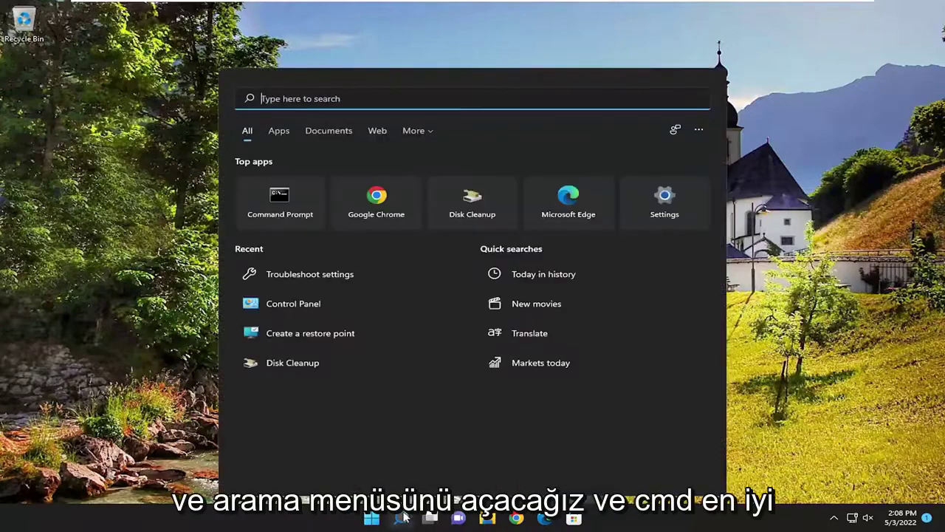
type("cmd")
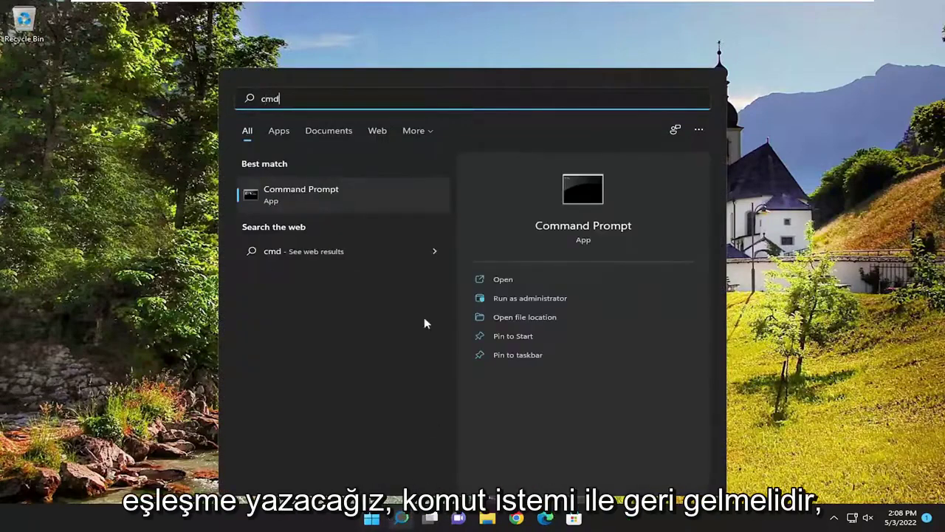
right_click(312, 189)
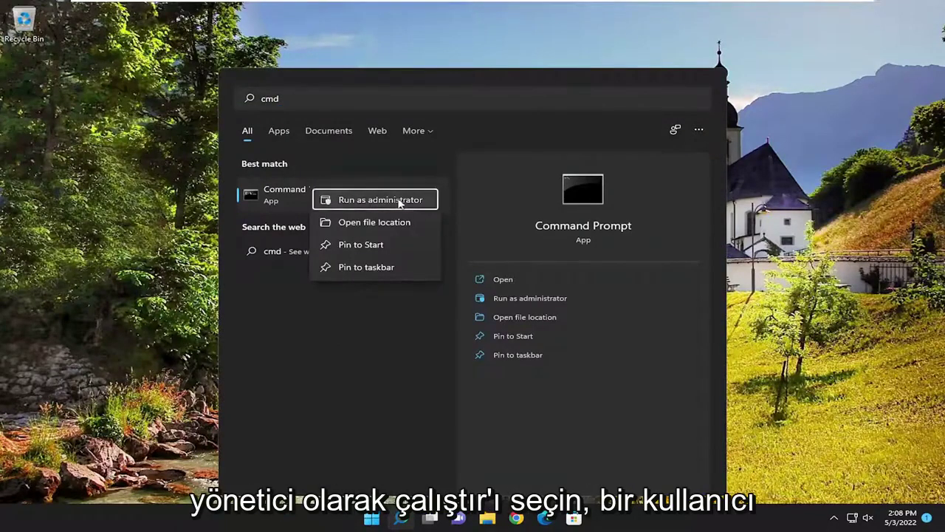
left_click(381, 200)
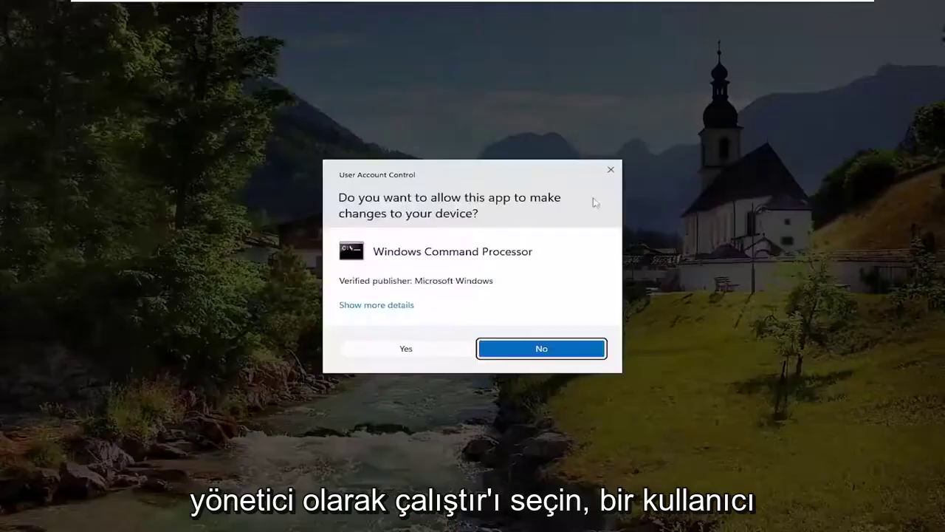
left_click(404, 350)
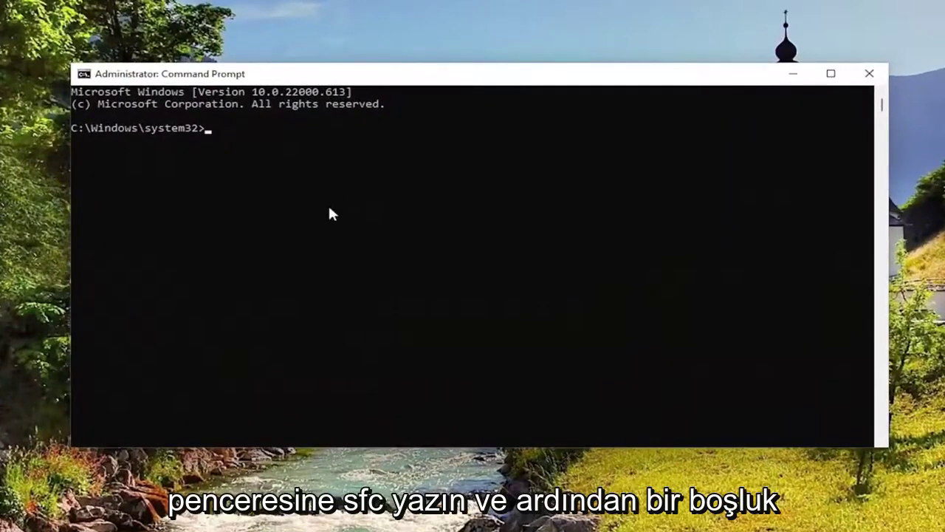
type("sfc")
type(" /scannow")
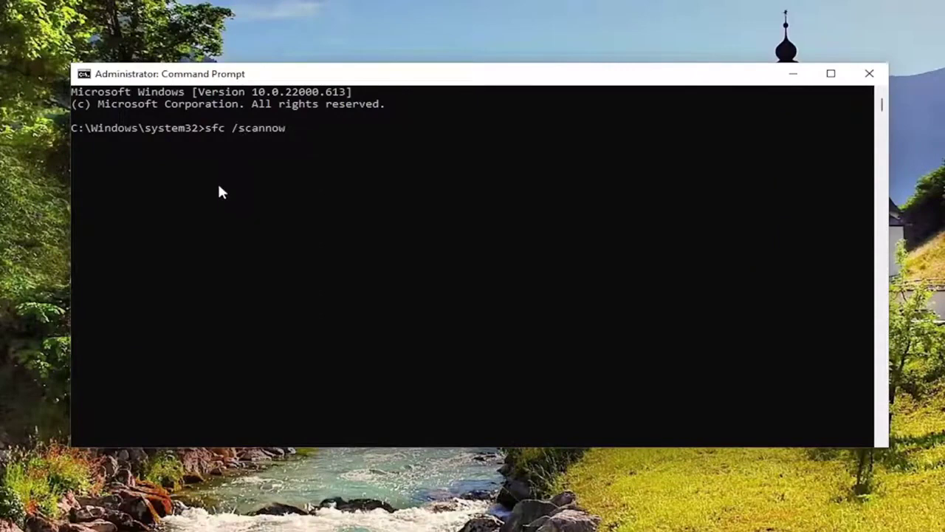
Step: Run sfc /scannow until verification reaches 100% with no integrity violations found
key("Return")
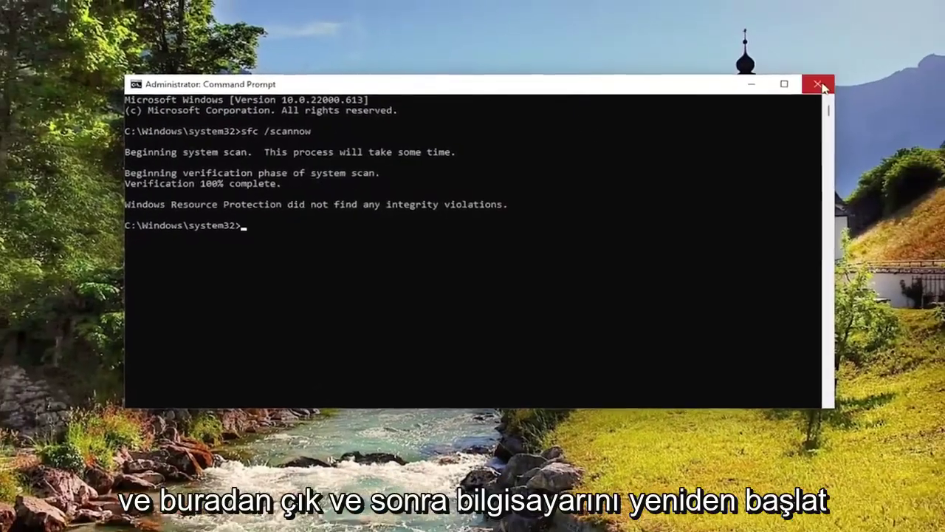
Step: Close the Command Prompt window and bring up the Start power-user menu's shutdown options
left_click(869, 73)
right_click(372, 518)
mouse_move(360, 470)
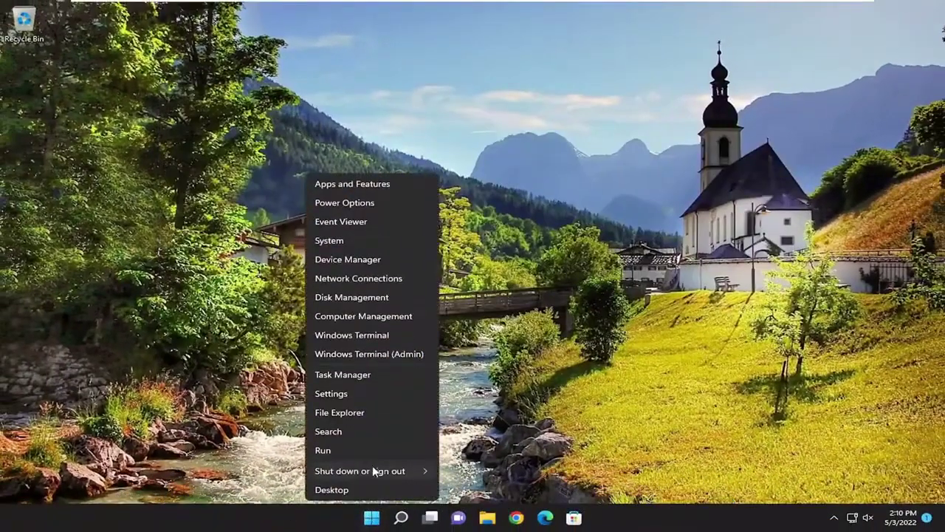